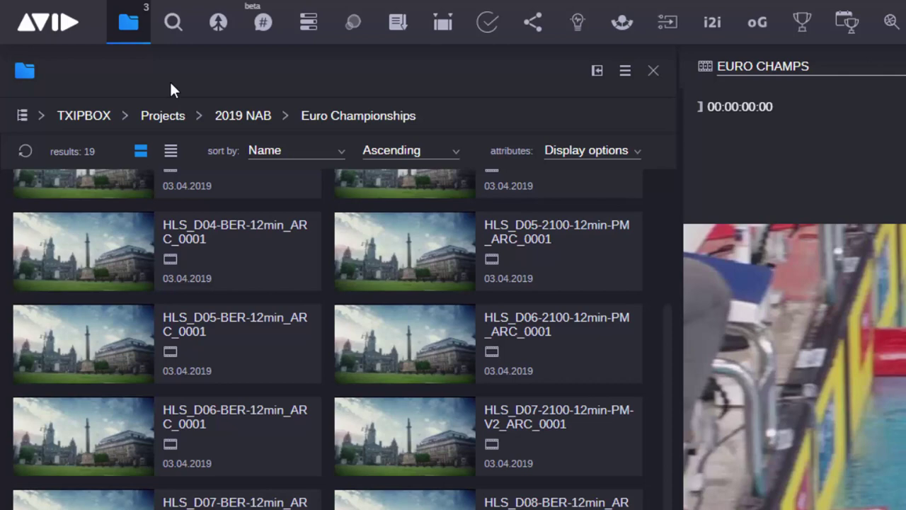
# Switch through the open Browse instances 11PM and NEWS, ending back at Euro Championships
pyautogui.moveTo(135, 33)
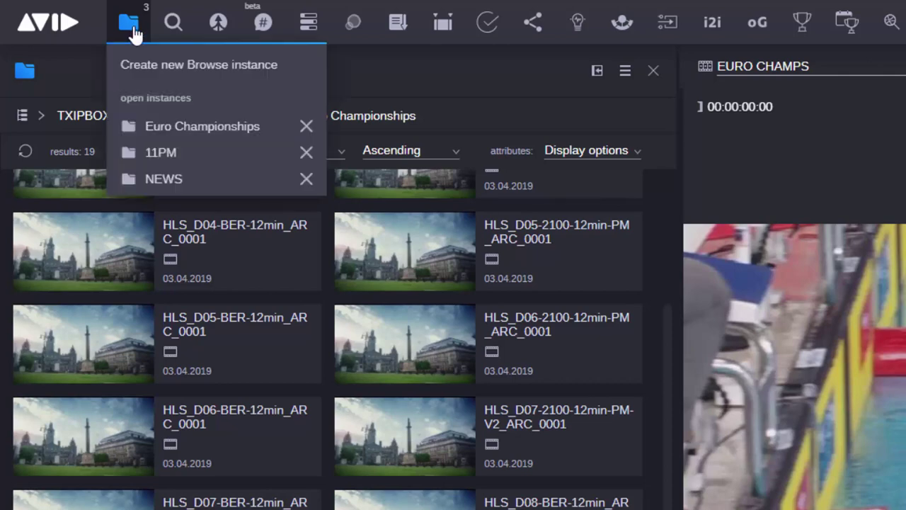
pyautogui.click(155, 153)
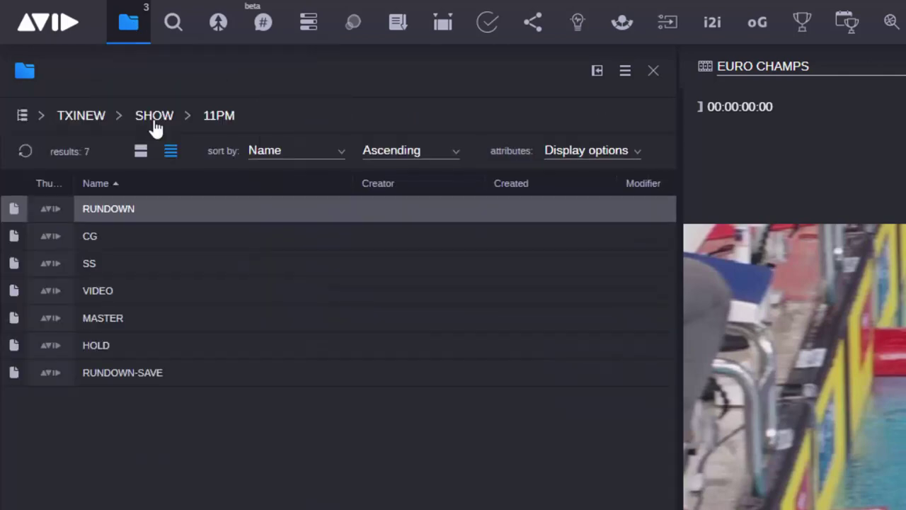
pyautogui.moveTo(136, 35)
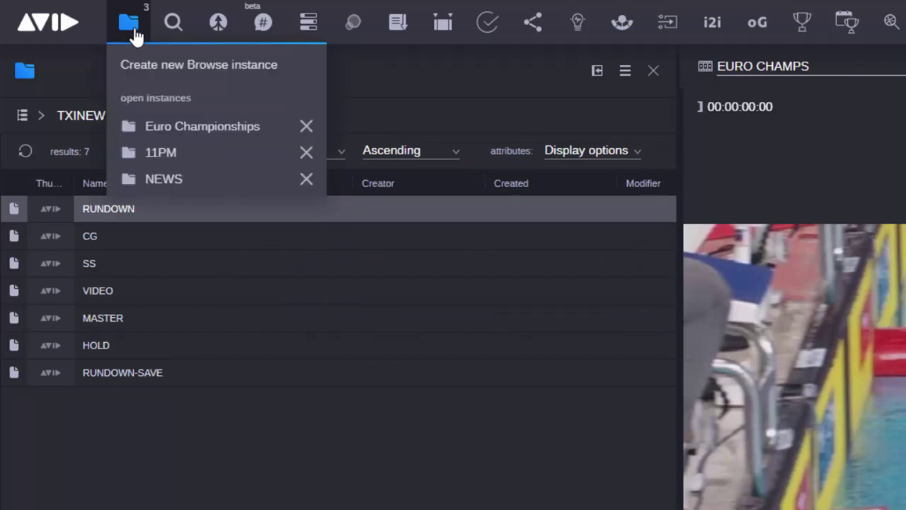
pyautogui.click(174, 177)
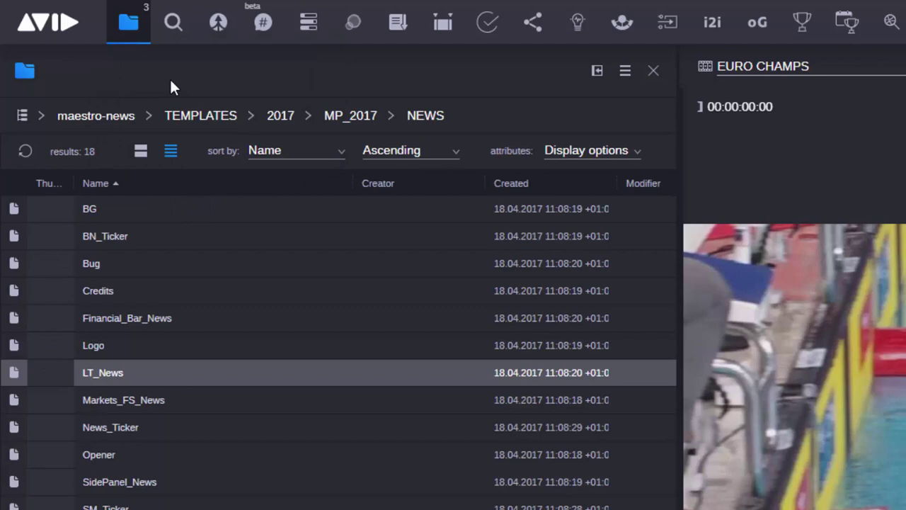
pyautogui.moveTo(130, 28)
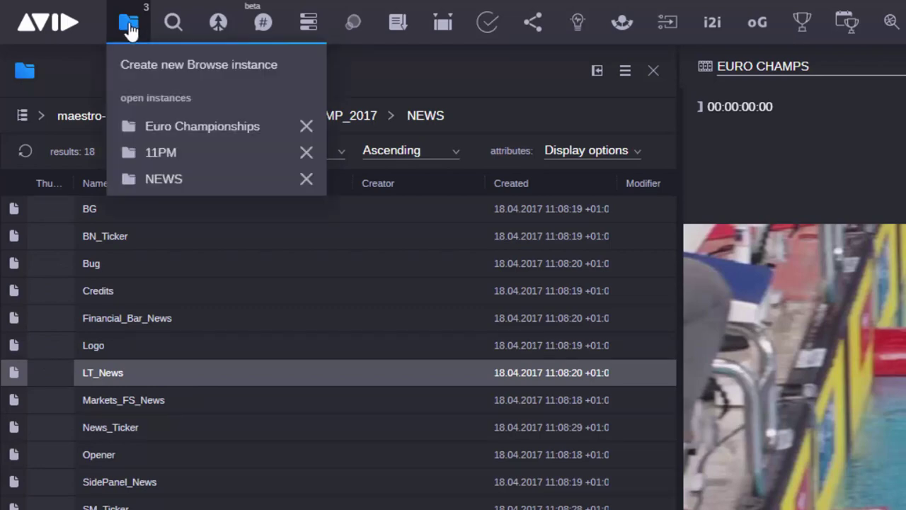
pyautogui.click(192, 135)
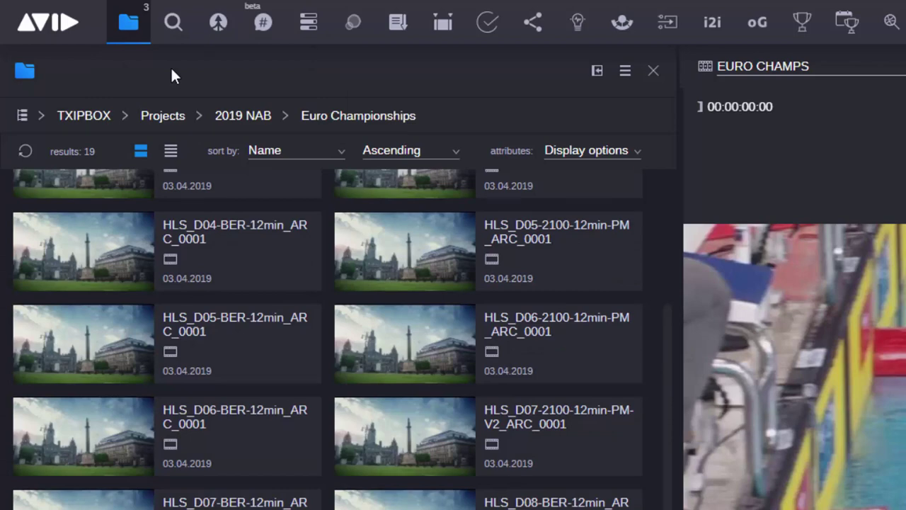
# View the empty Search tool and the rundown containing the EURO CHAMPS story
pyautogui.click(174, 22)
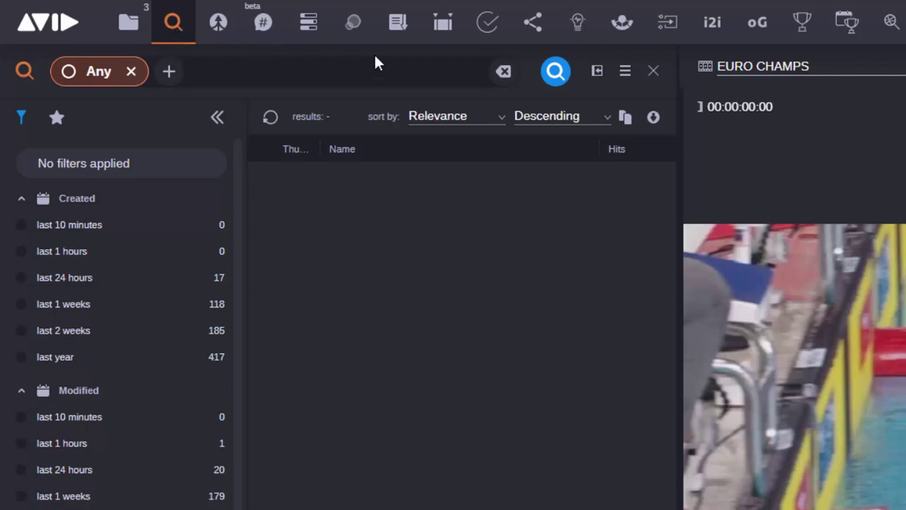
pyautogui.click(398, 27)
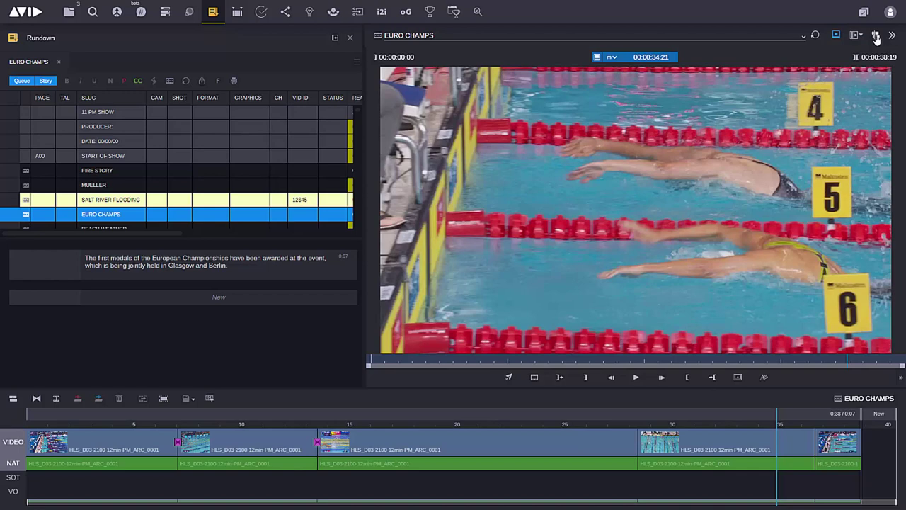
pyautogui.click(876, 35)
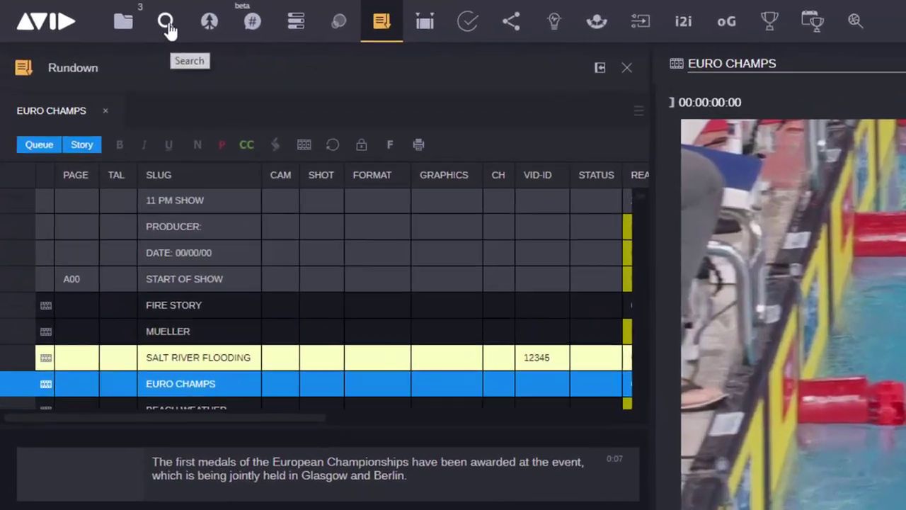
# Search the assets for "gbr" and load the clip HLS_D03-2100-12min-PM_ARC_0001 in the player
pyautogui.click(93, 12)
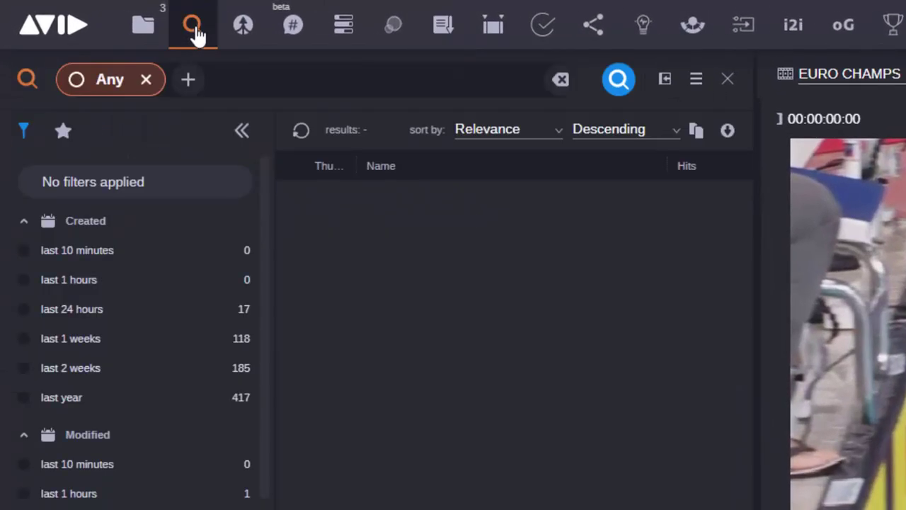
pyautogui.click(116, 84)
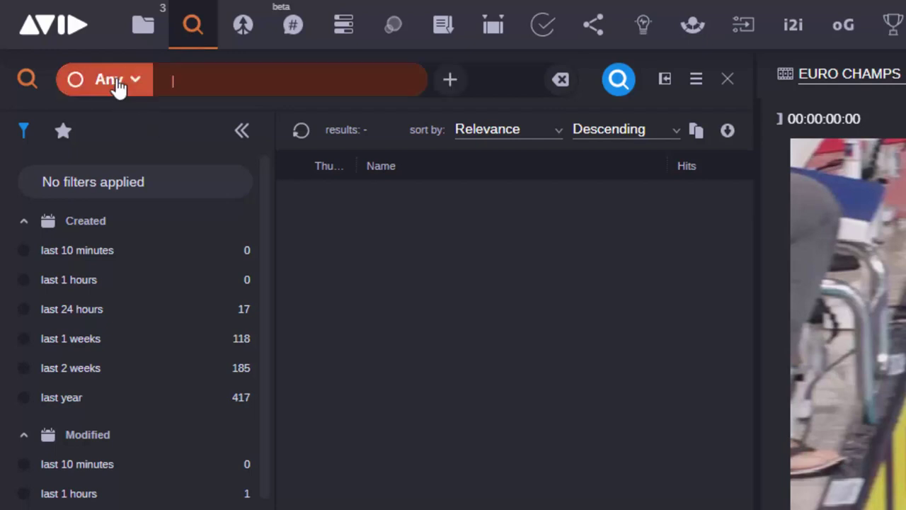
pyautogui.write('qbr')
pyautogui.press('Return')
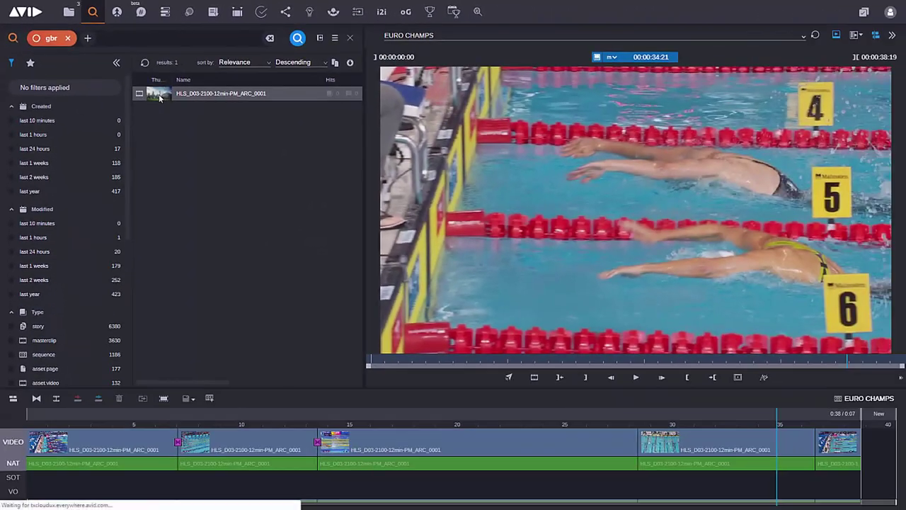
pyautogui.click(329, 203)
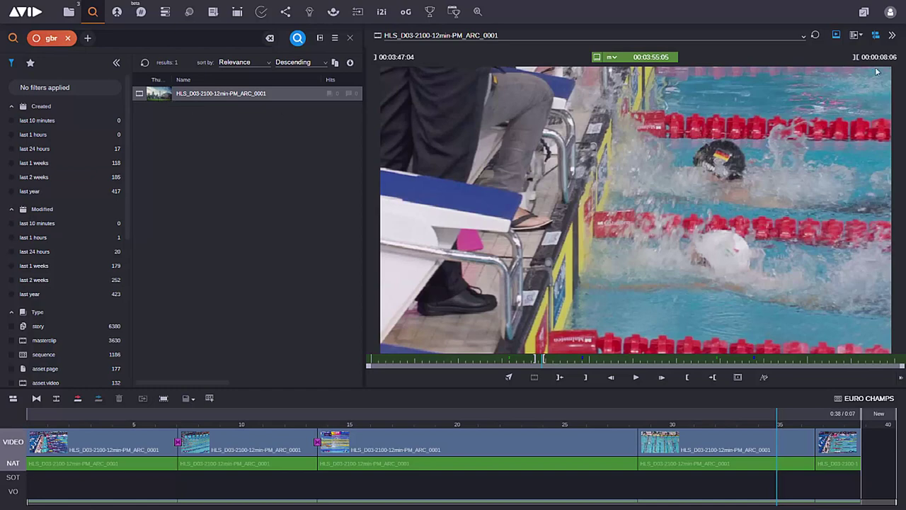
# Jump to the clip's "GBR hat" marker using its marker list, and hide the list again
pyautogui.click(856, 41)
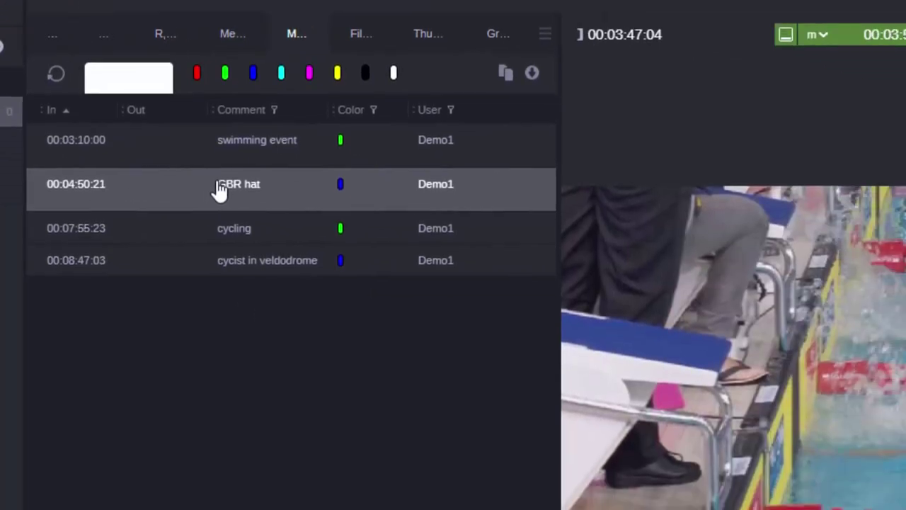
pyautogui.click(220, 187)
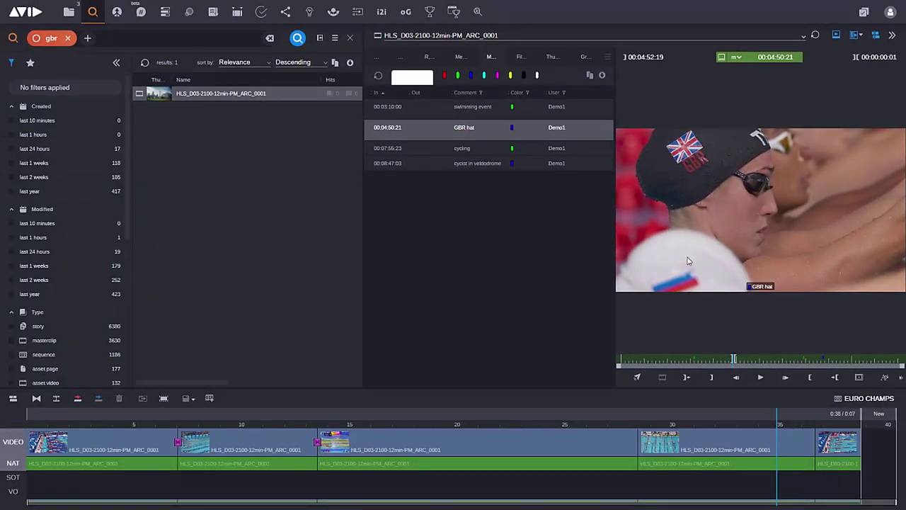
pyautogui.click(854, 35)
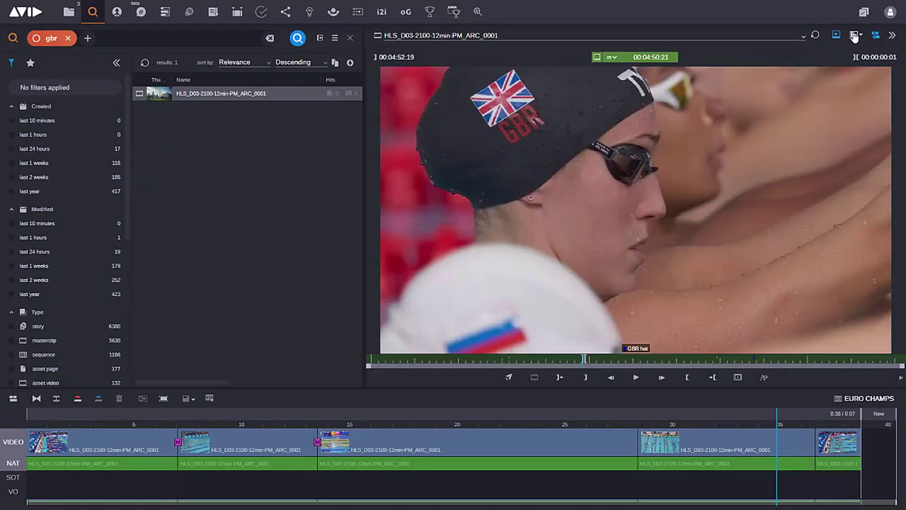
# Insert about 7 s of the loaded clip, from 00:04:52:19, into the EURO CHAMPS sequence before its fourth shot
pyautogui.click(593, 363)
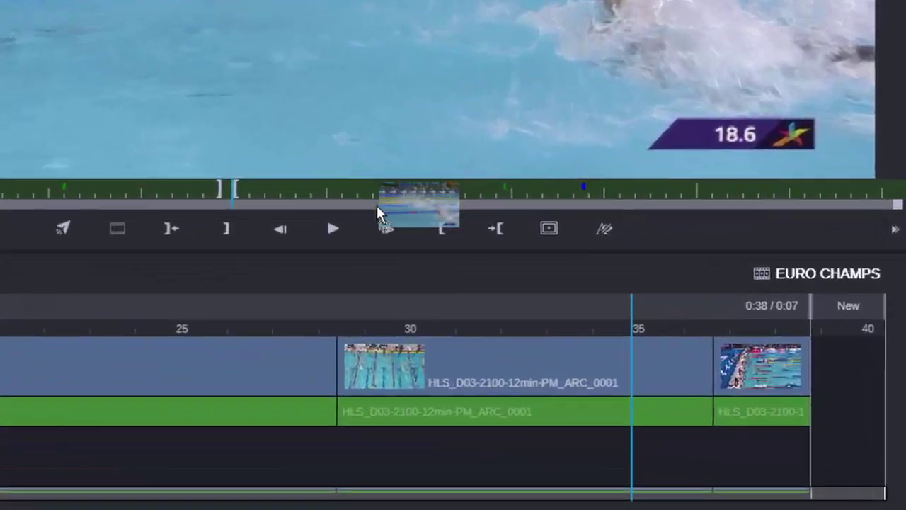
pyautogui.moveTo(376, 203); pyautogui.dragTo(366, 389)
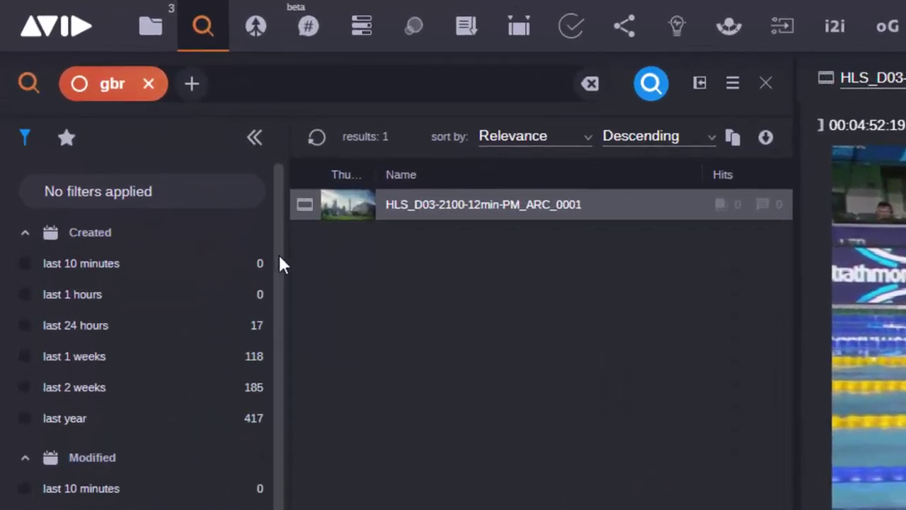
# Load the LT_News template from the NEWS folder and show its editable graphics form
pyautogui.click(149, 28)
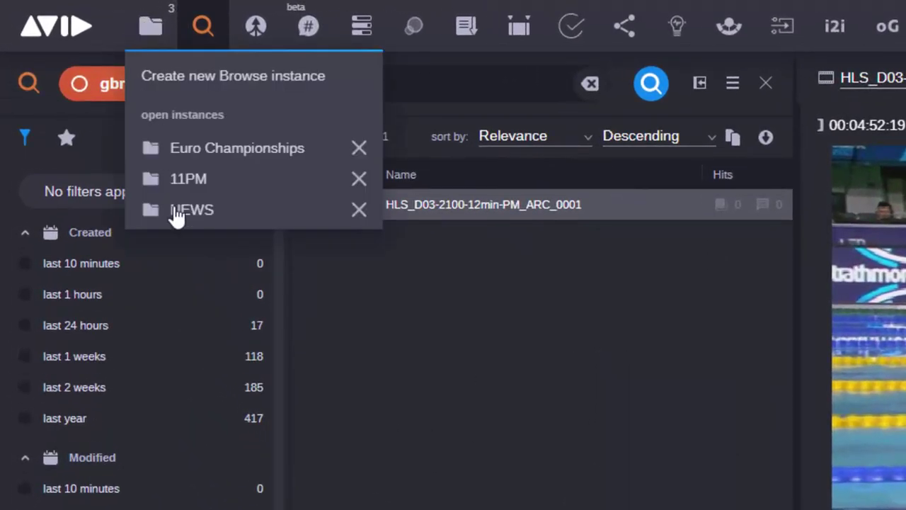
pyautogui.click(177, 212)
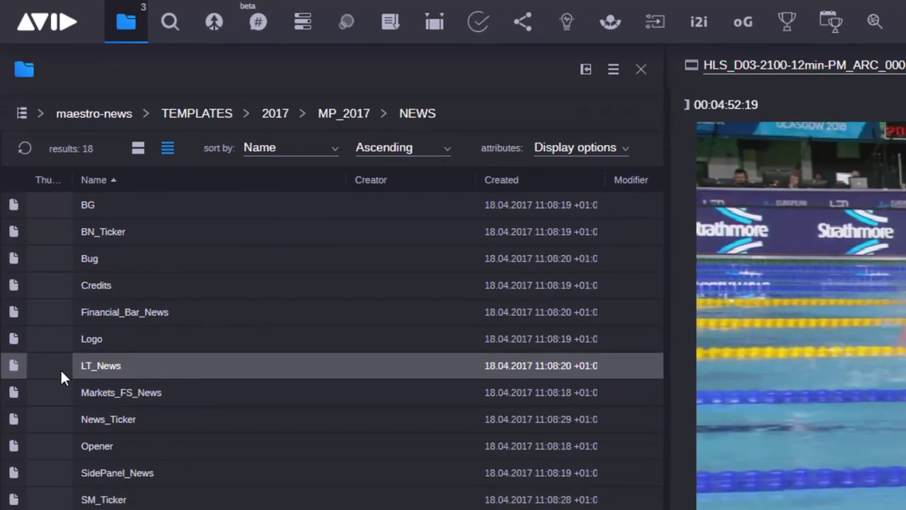
pyautogui.doubleClick(74, 442)
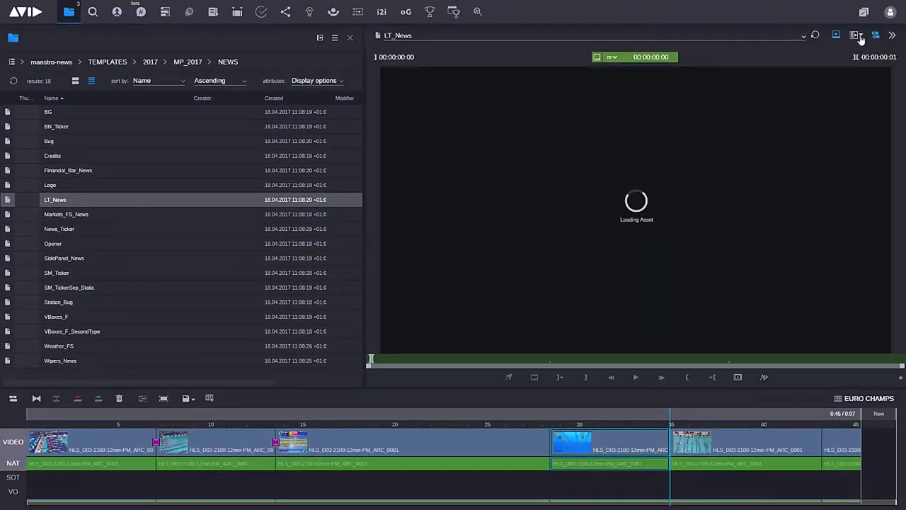
pyautogui.click(856, 36)
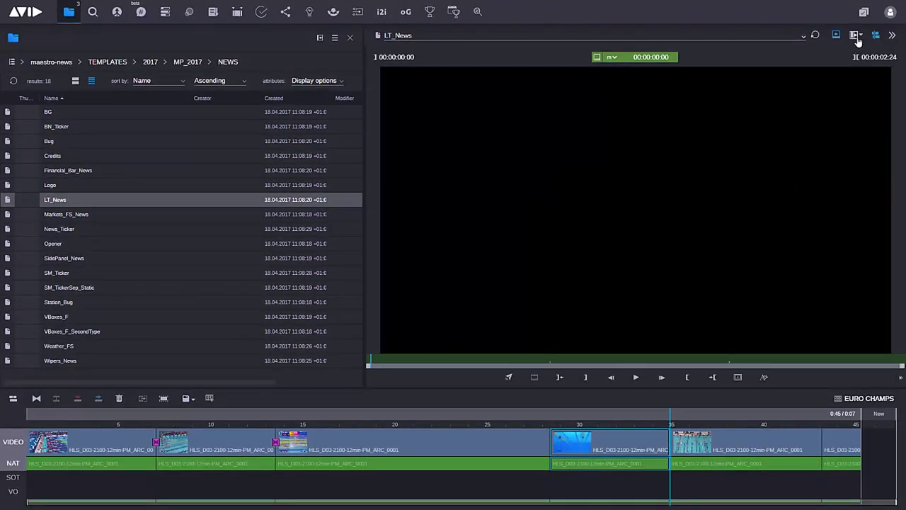
pyautogui.click(582, 57)
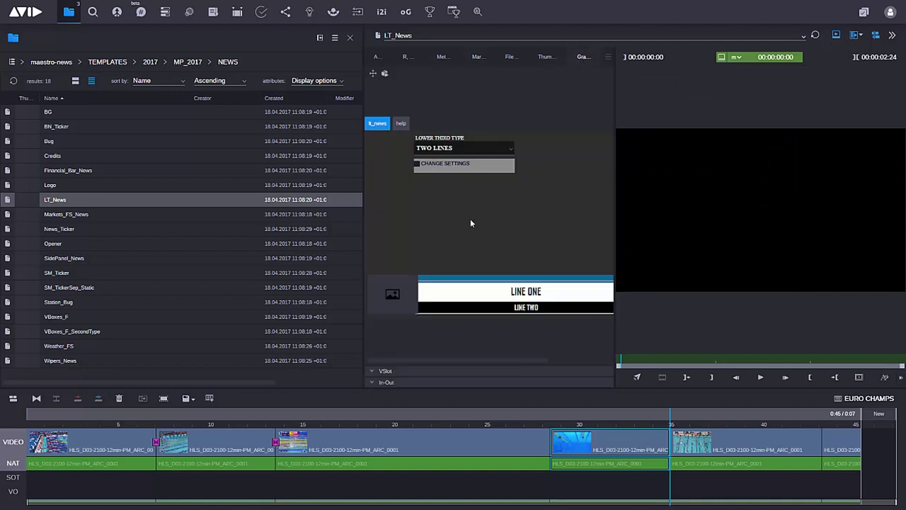
pyautogui.click(495, 228)
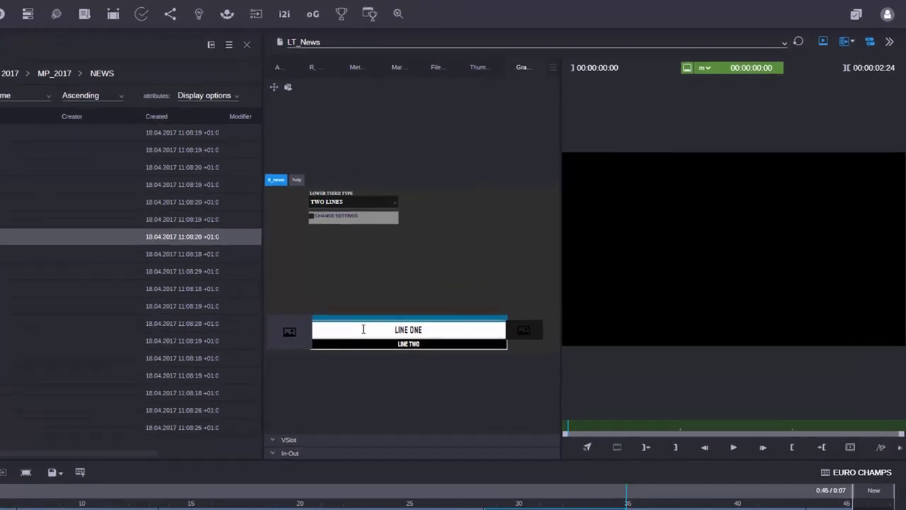
# Set the lower third's first line to "EUROPEAN CHAMPIONSHIPS" and second line to "FROM GLASGOW", and generate its preview
pyautogui.moveTo(446, 279); pyautogui.dragTo(523, 281)
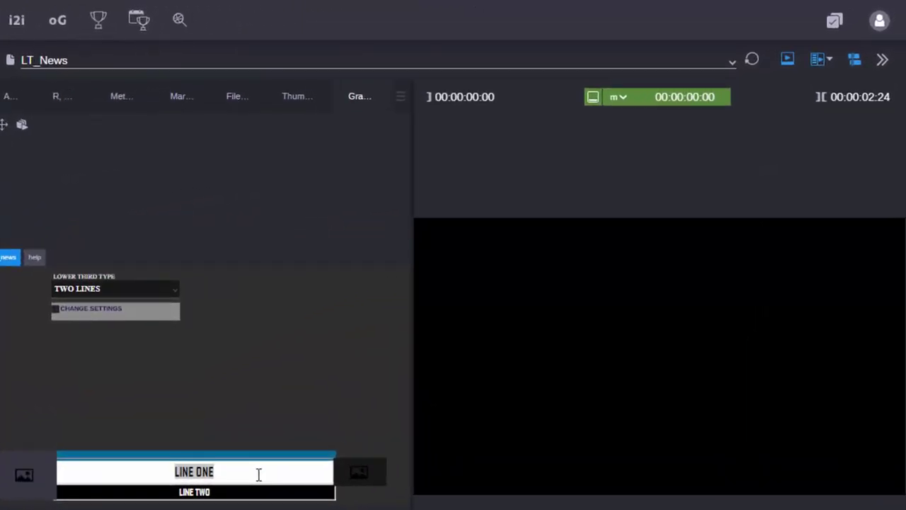
pyautogui.write('EUR')
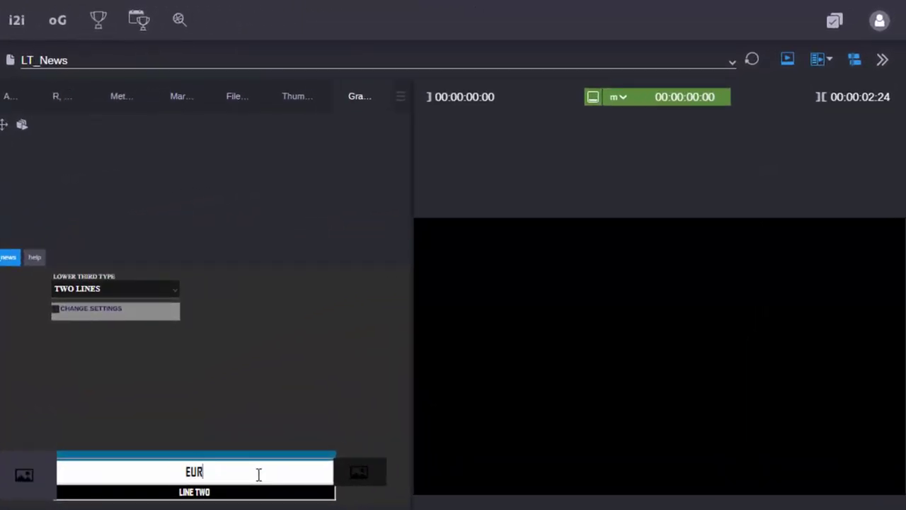
pyautogui.write('OPEAN CHAMP')
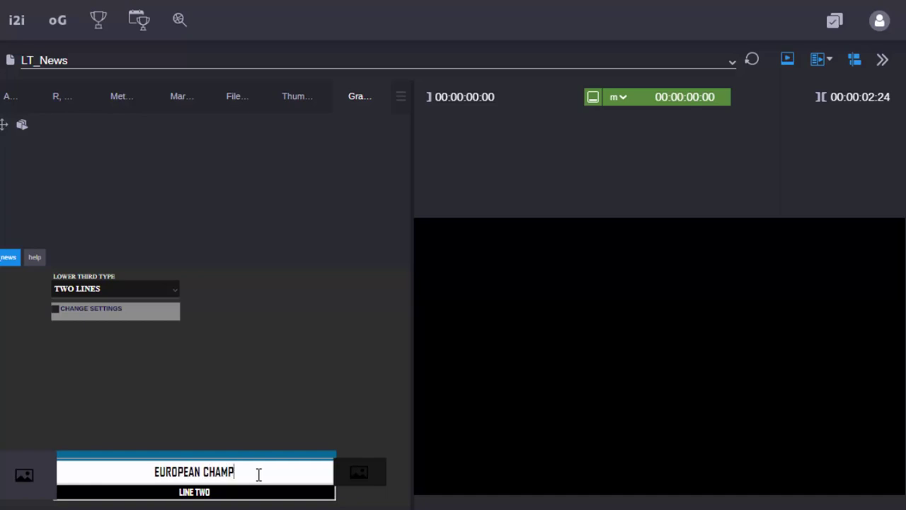
pyautogui.write('IONSHIP')
pyautogui.press('Tab')
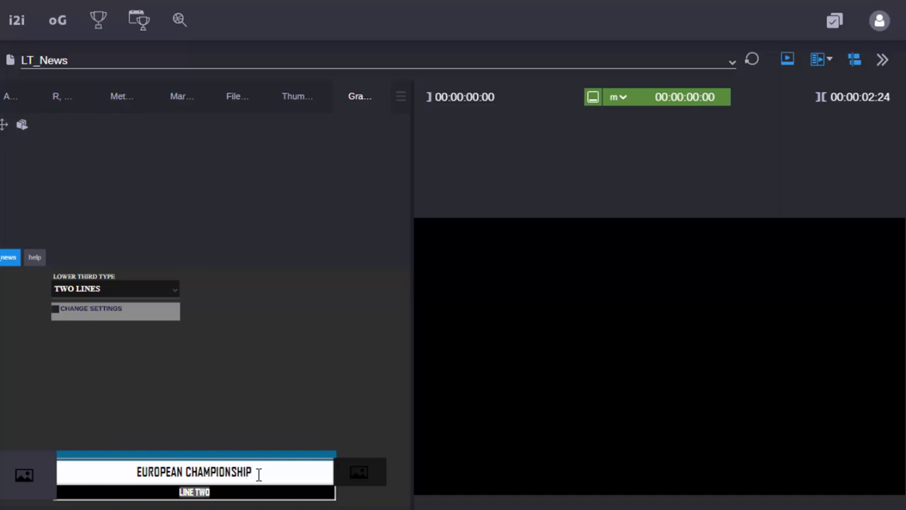
pyautogui.write('FROM GLASGO')
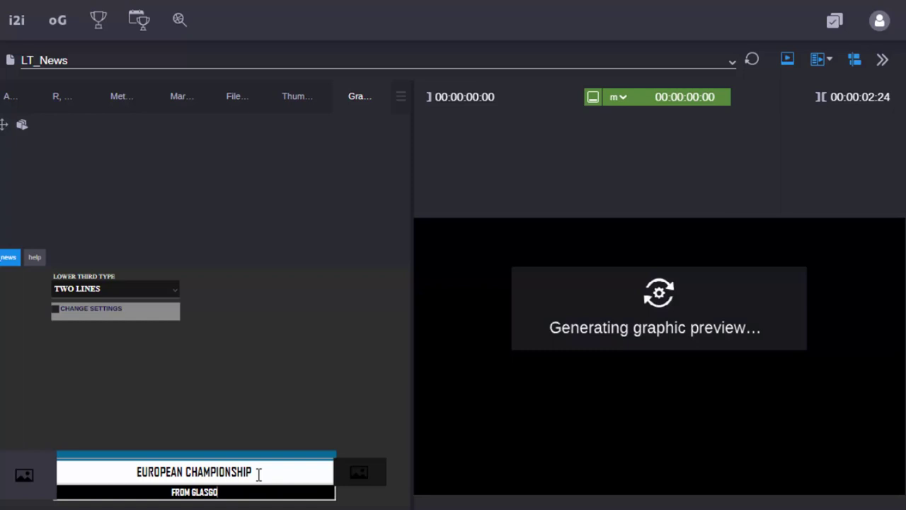
pyautogui.write('W')
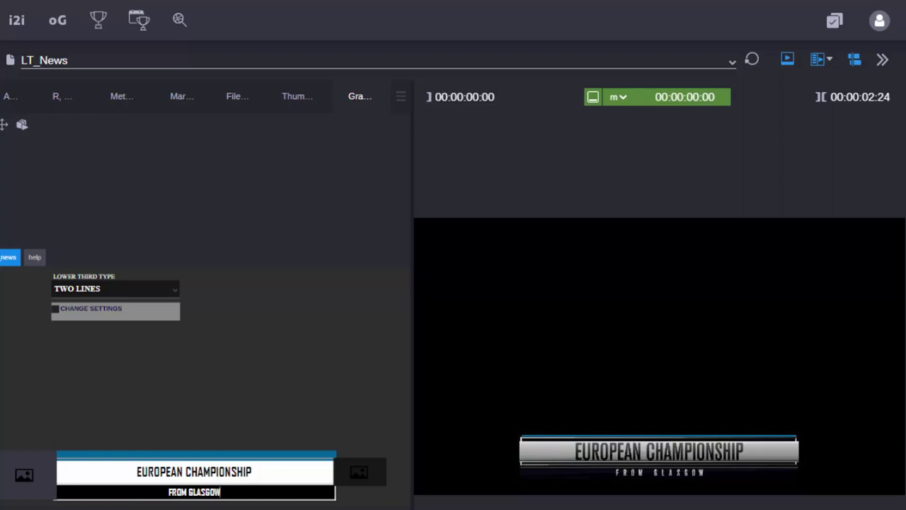
pyautogui.click(22, 127)
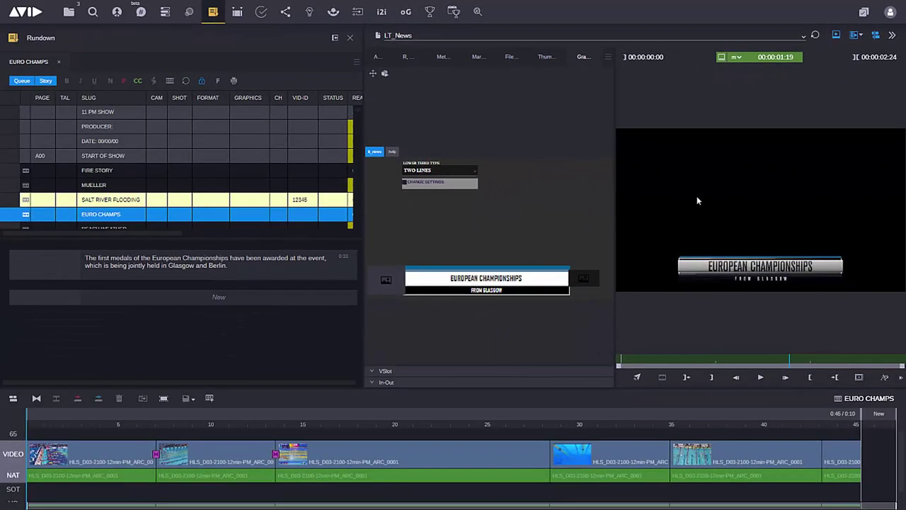
# Add the LT_News graphic to the EURO CHAMPS story script below the existing text
pyautogui.moveTo(496, 278); pyautogui.dragTo(640, 255)
pyautogui.moveTo(374, 80); pyautogui.dragTo(213, 272)
pyautogui.click(173, 276)
pyautogui.moveTo(173, 277); pyautogui.dragTo(171, 276)
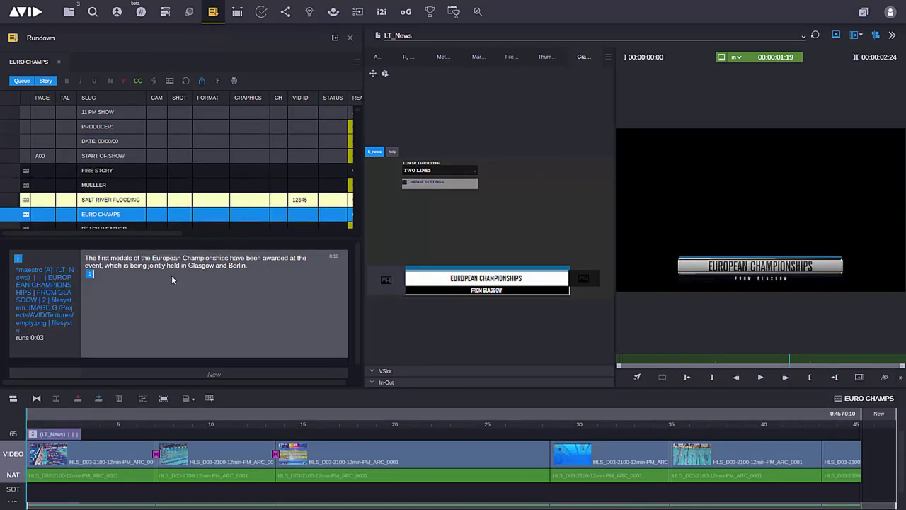
# Extend the lower third to 5 s on the timeline and move it to start at about 8 s
pyautogui.click(80, 437)
pyautogui.moveTo(80, 439); pyautogui.dragTo(260, 434)
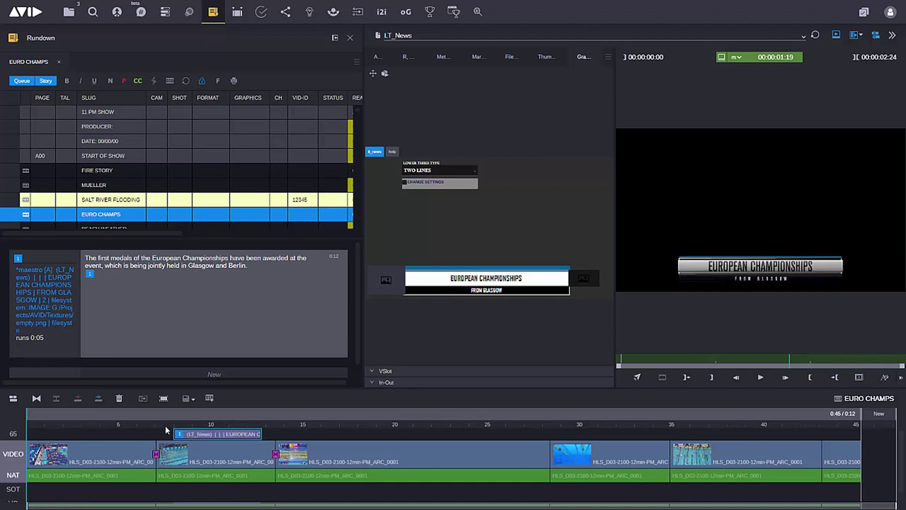
# Play the EURO CHAMPS sequence from 00:00:07:13 in the enlarged player to check the lower third
pyautogui.click(165, 425)
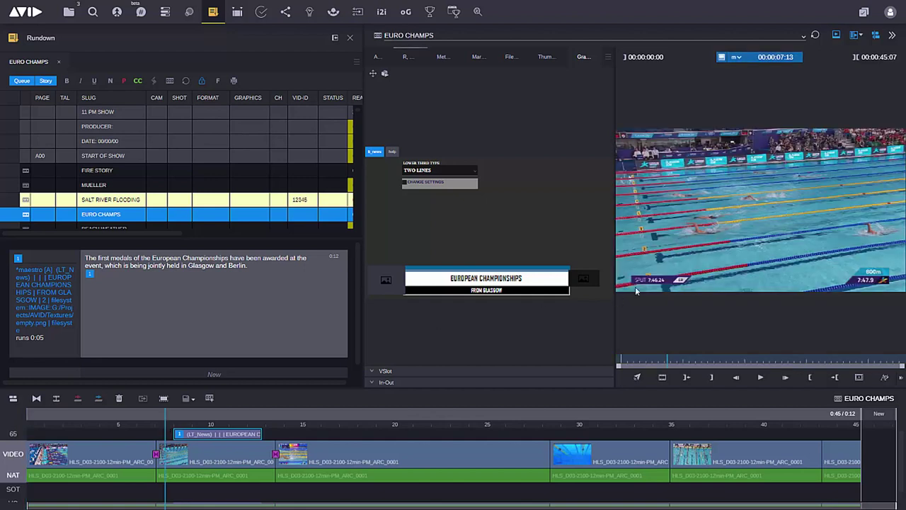
pyautogui.click(856, 34)
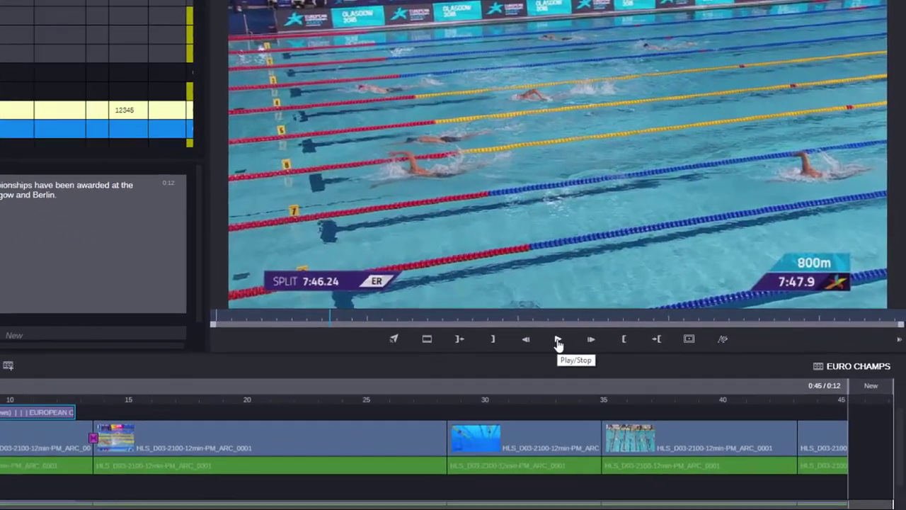
pyautogui.click(636, 377)
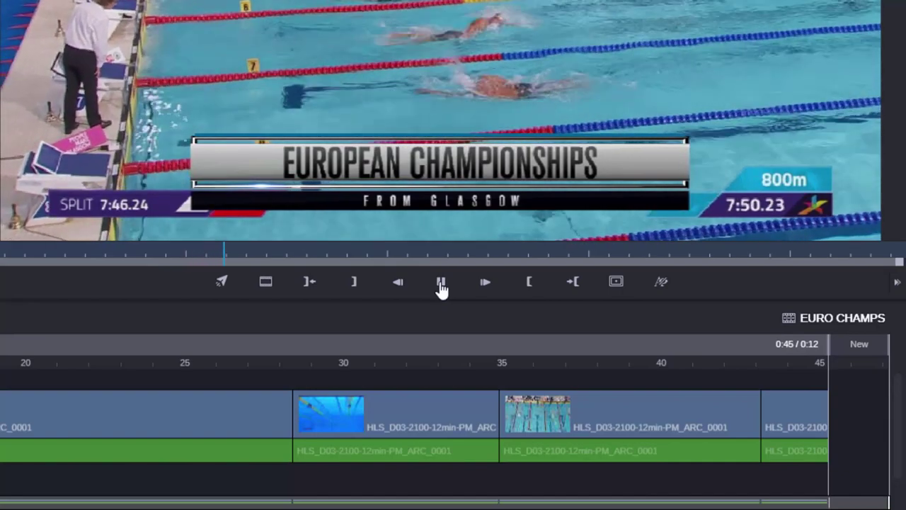
pyautogui.click(441, 285)
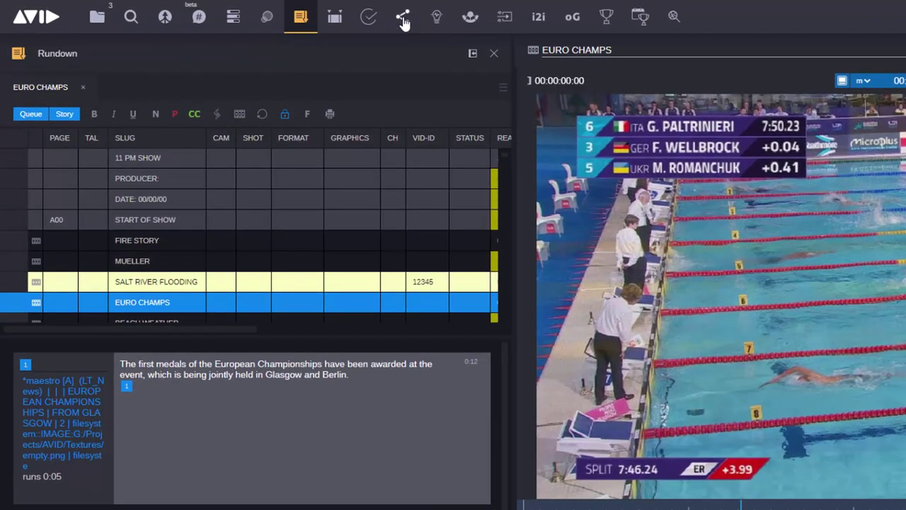
# View the Twitter Demo publishing setup and the semi finals log, and return to the rundown
pyautogui.click(402, 20)
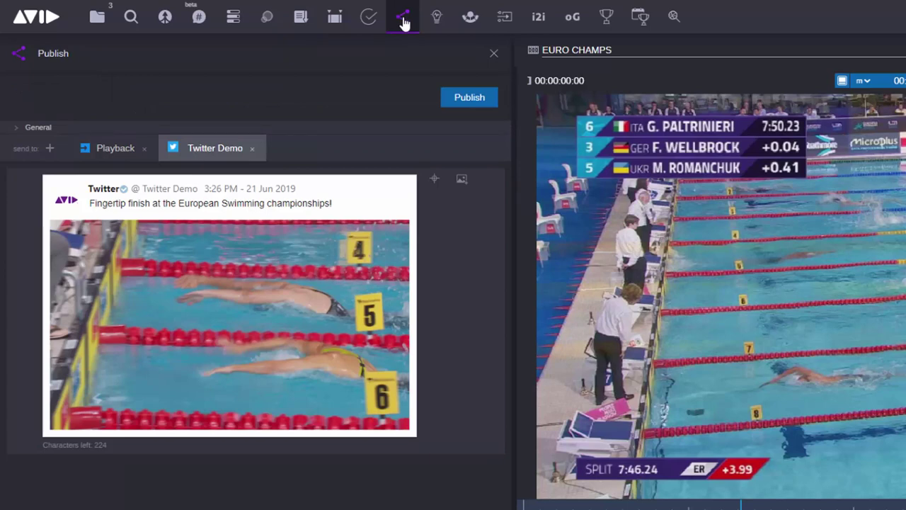
pyautogui.click(334, 20)
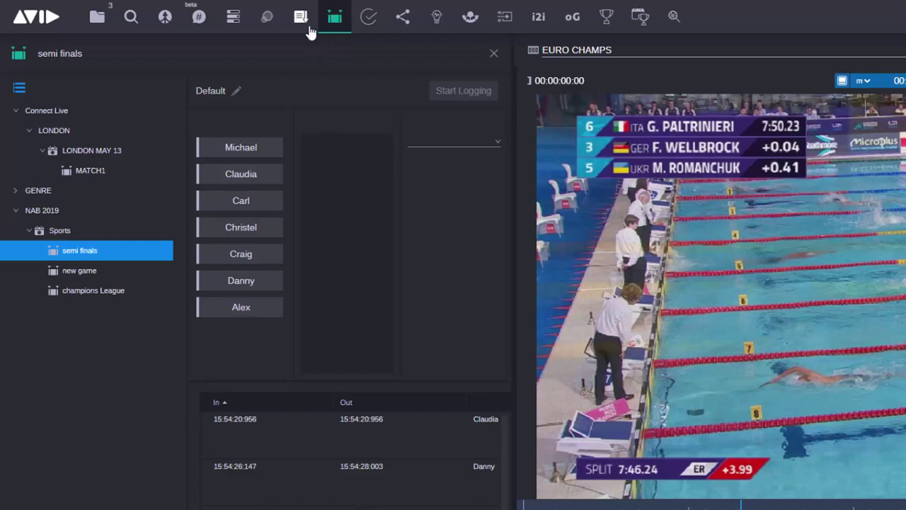
pyautogui.click(300, 19)
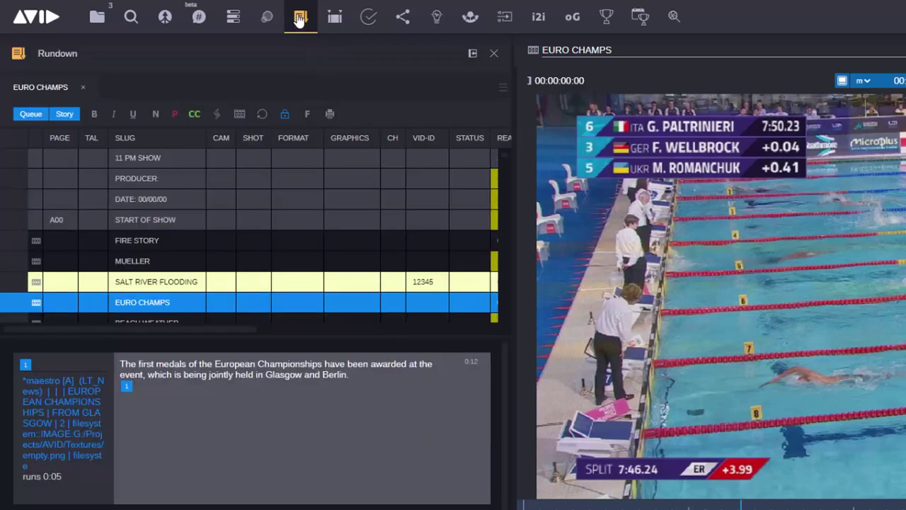